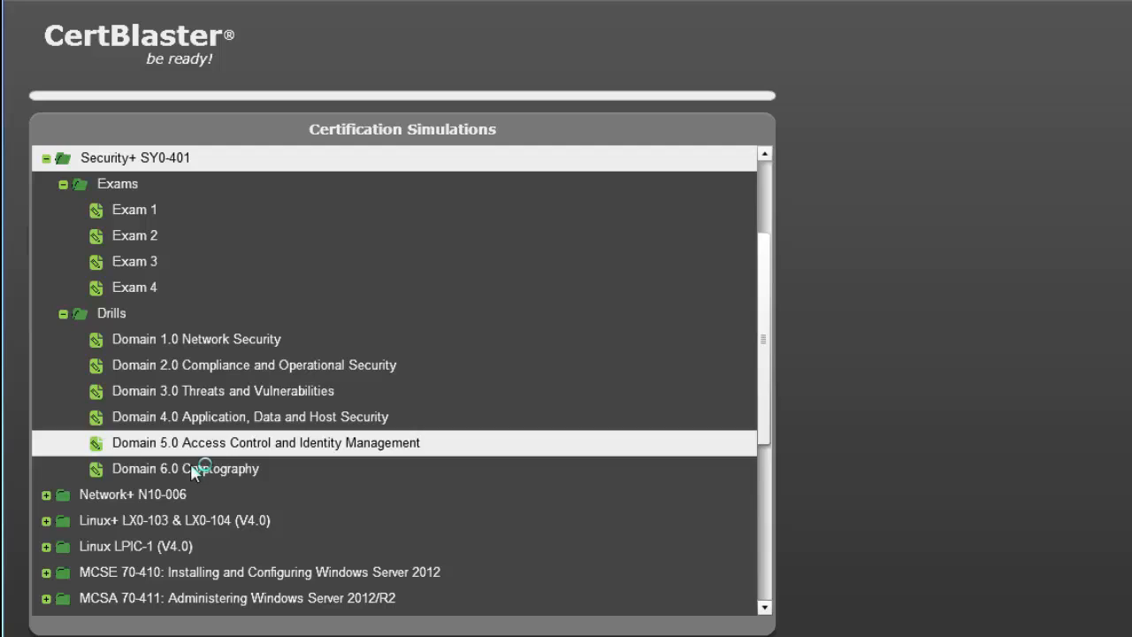
# Start Exam 1 in a test mode with all 90 questions untimed and advance past question 1.
pyautogui.click(193, 213)
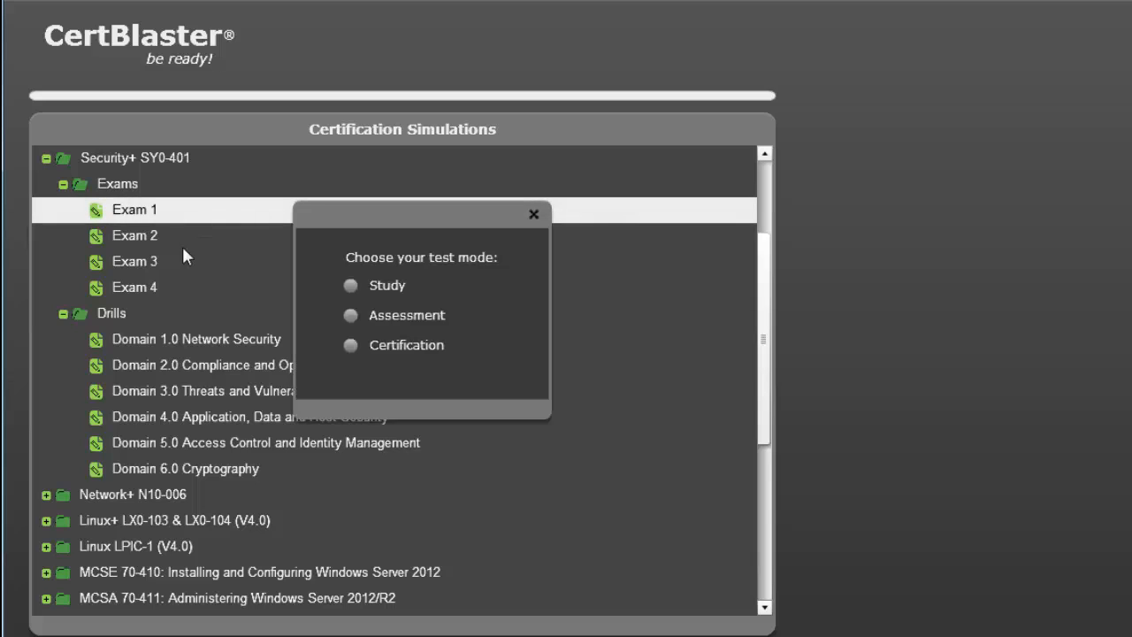
pyautogui.click(351, 285)
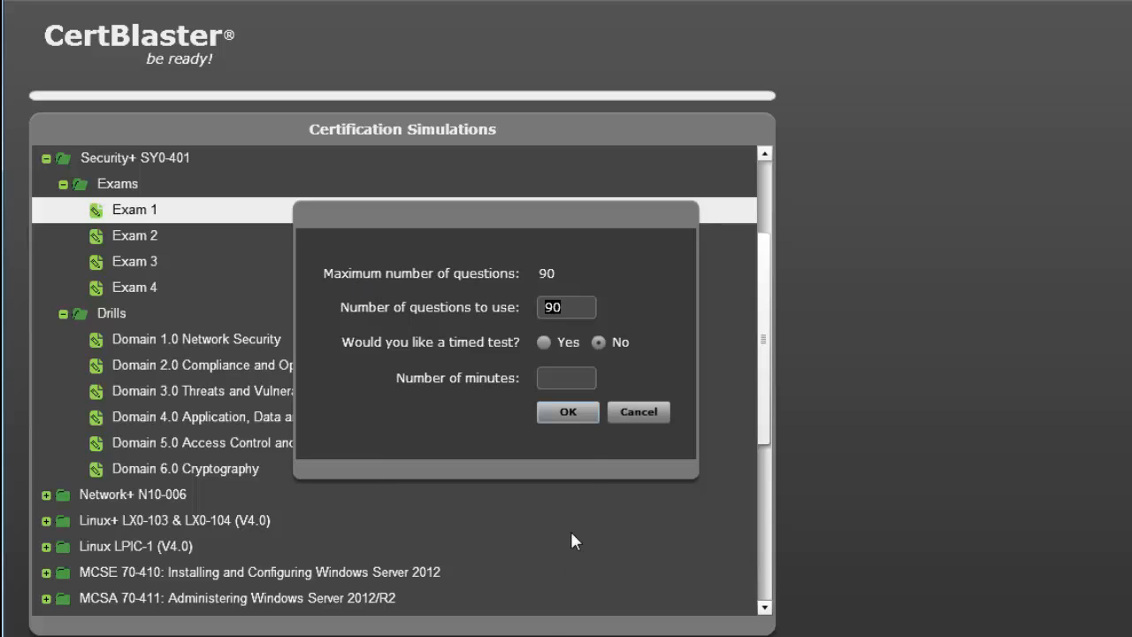
pyautogui.click(565, 414)
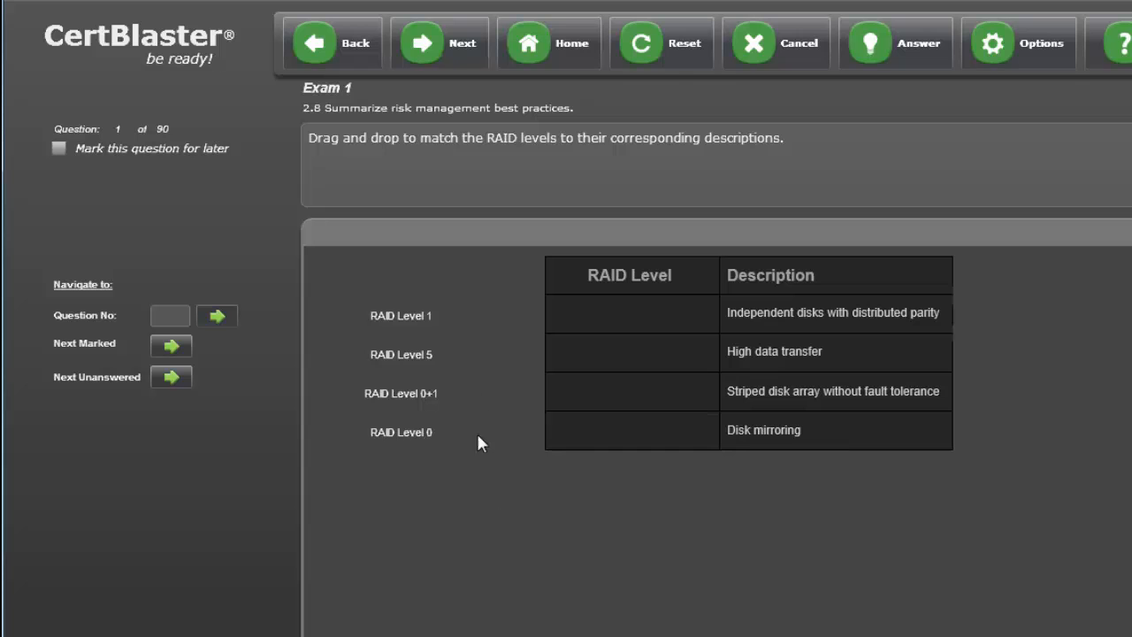
pyautogui.click(422, 44)
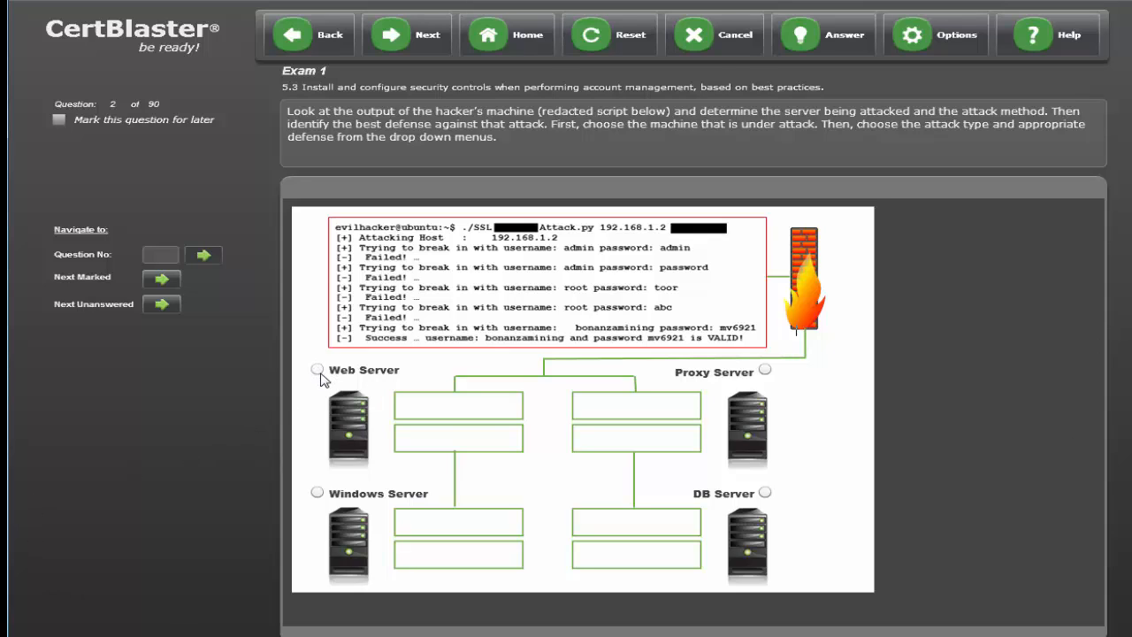
# Select Web Server as the attacked machine and set its attack type to Dictionary.
pyautogui.click(316, 370)
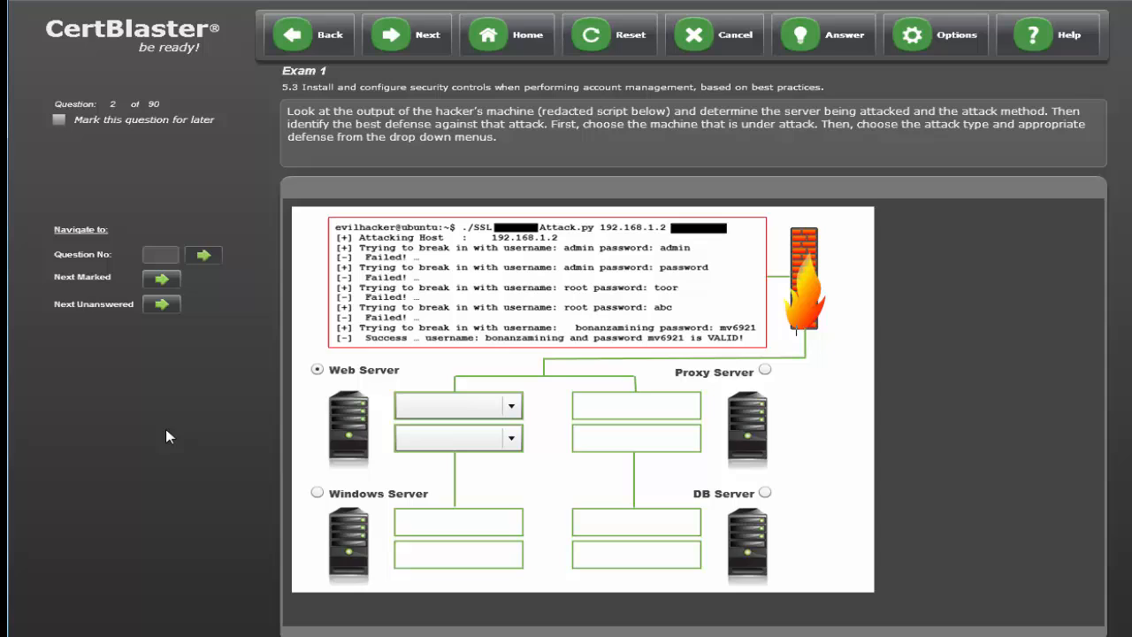
pyautogui.click(511, 406)
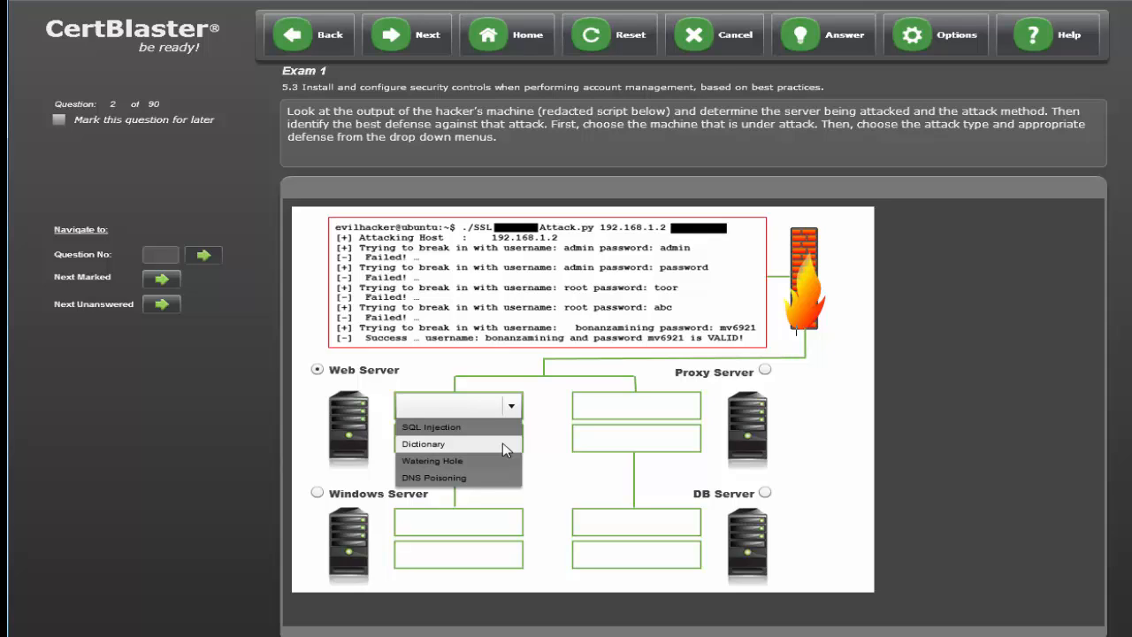
pyautogui.click(505, 444)
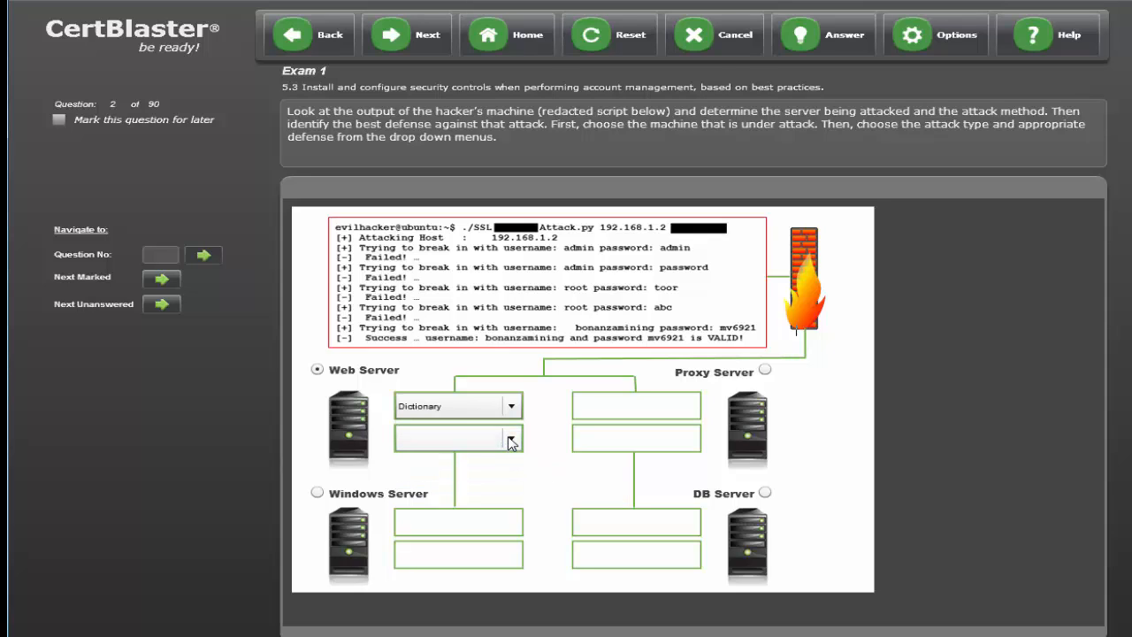
pyautogui.click(513, 441)
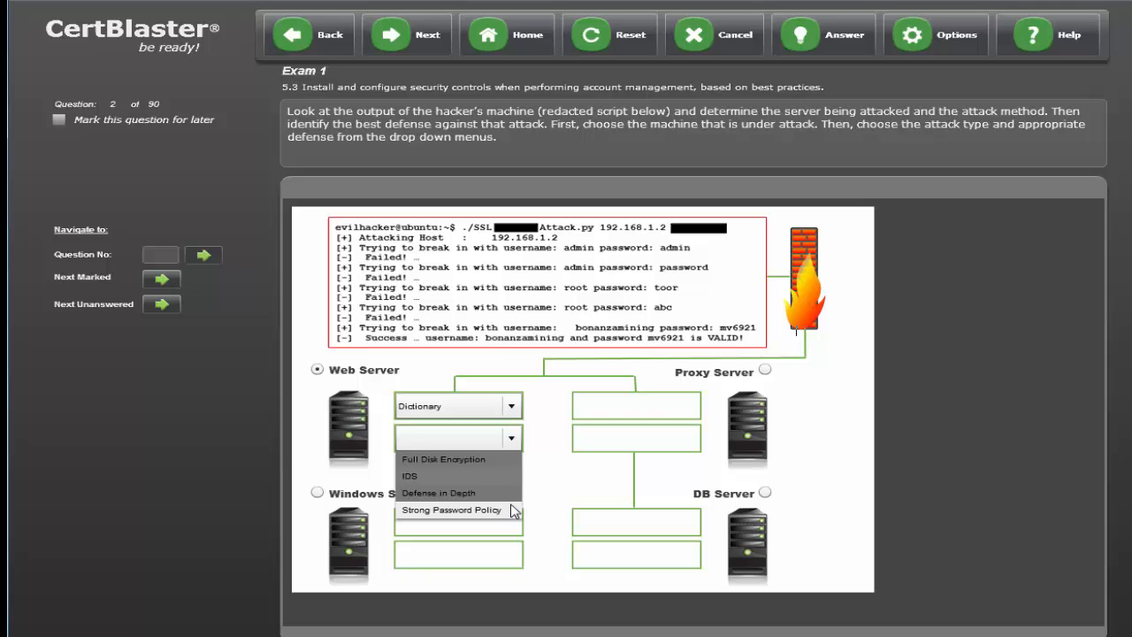
# Set the defense to Strong Password Policy and reveal the answer explanation confirming it correct.
pyautogui.click(513, 510)
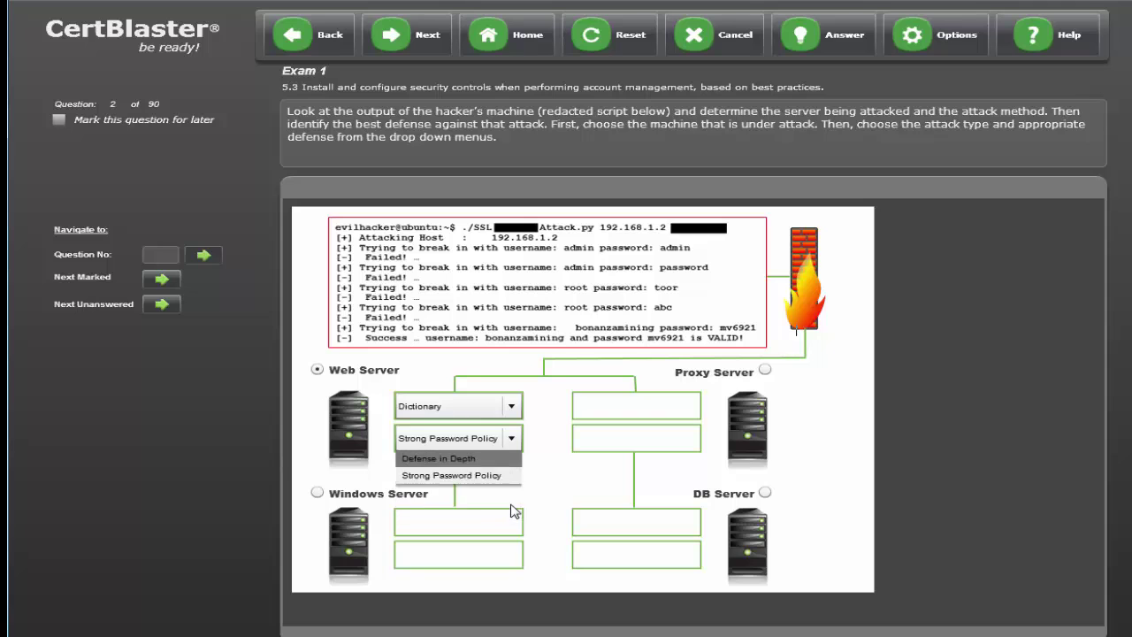
pyautogui.click(844, 44)
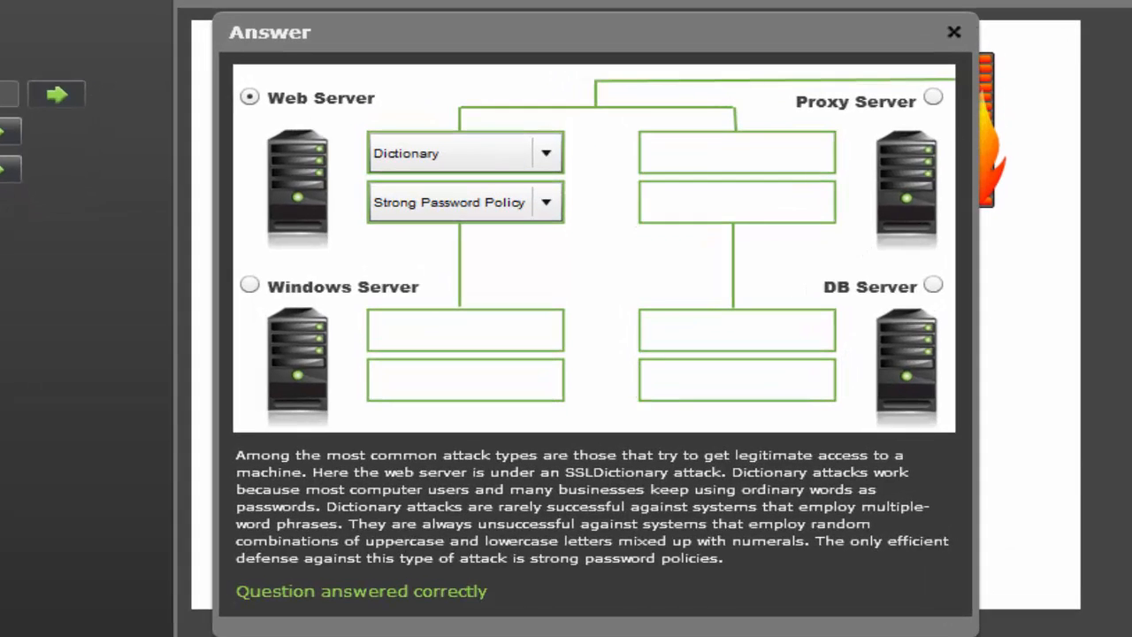